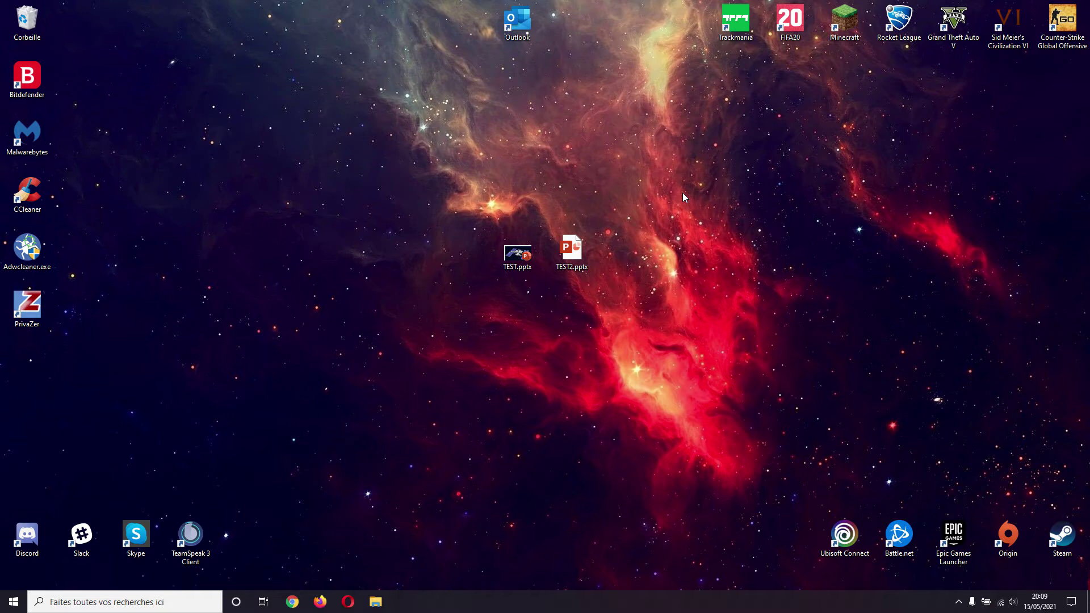
Open TEST2.pptx from the desktop and scroll through slides 1–5, ending on slide 3.
{"action": "double_click", "coordinate": [581, 253]}
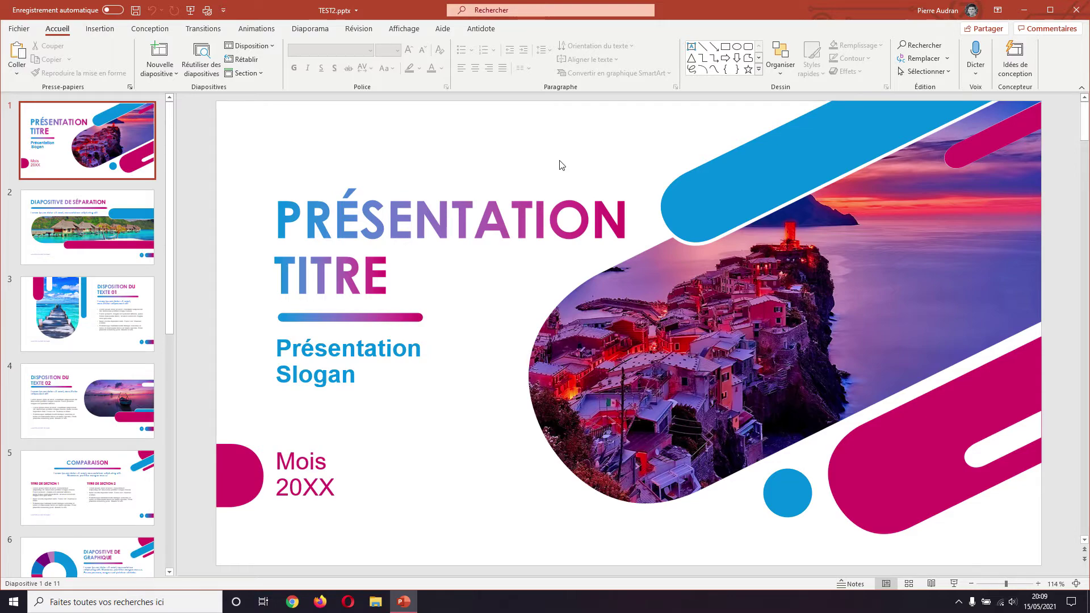
{"action": "scroll", "coordinate": [561, 165], "scroll_direction": "down", "scroll_amount": 1}
{"action": "scroll", "coordinate": [562, 165], "scroll_direction": "down", "scroll_amount": 2}
{"action": "scroll", "coordinate": [565, 166], "scroll_direction": "down", "scroll_amount": 1}
{"action": "scroll", "coordinate": [565, 166], "scroll_direction": "up", "scroll_amount": 2}
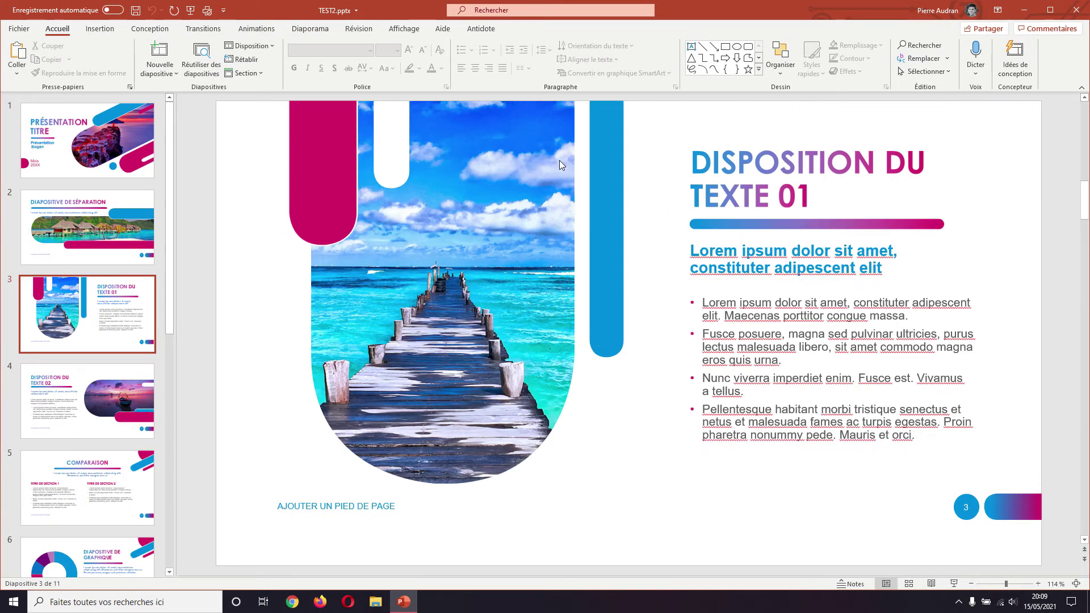
{"action": "scroll", "coordinate": [565, 167], "scroll_direction": "up", "scroll_amount": 1}
{"action": "left_click", "coordinate": [558, 256]}
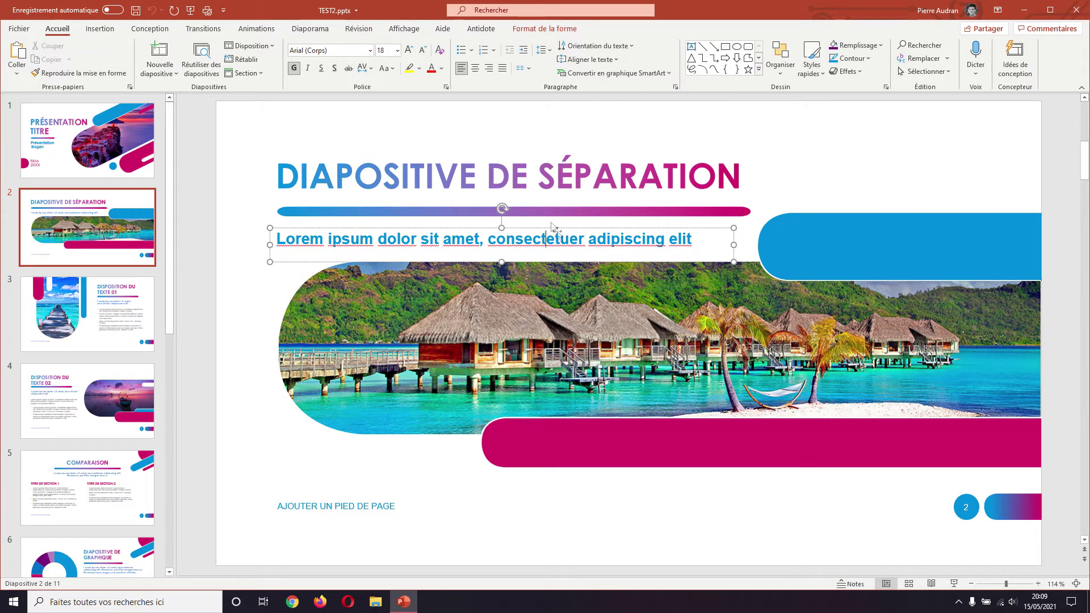
{"action": "left_click_drag", "start_coordinate": [443, 239], "coordinate": [592, 239]}
{"action": "left_click", "coordinate": [511, 239]}
{"action": "left_click_drag", "start_coordinate": [538, 178], "coordinate": [476, 177]}
{"action": "left_click", "coordinate": [457, 185]}
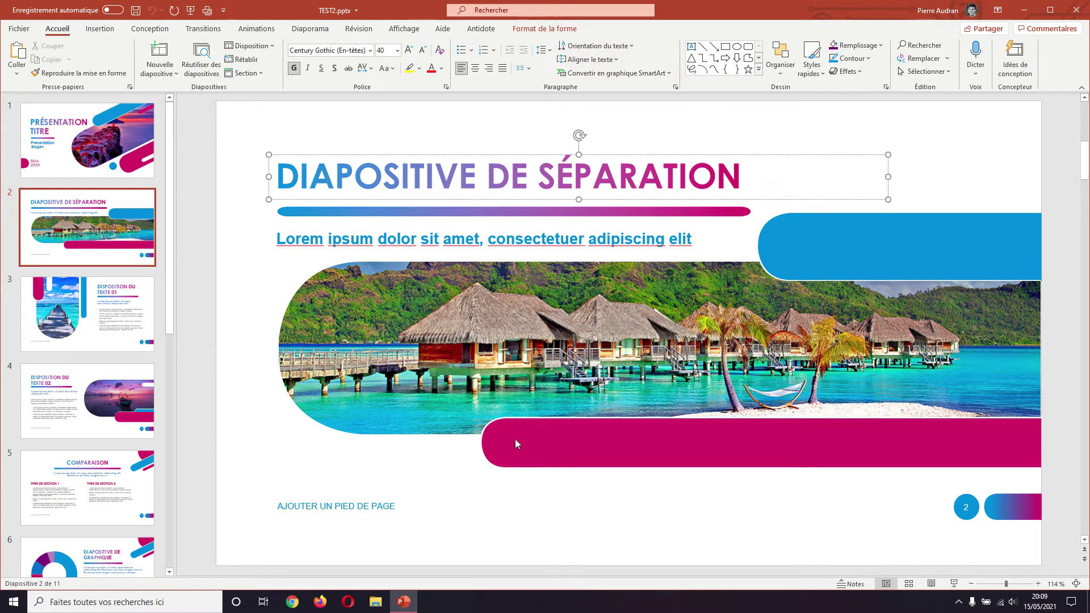
{"action": "left_click_drag", "start_coordinate": [514, 335], "coordinate": [486, 330]}
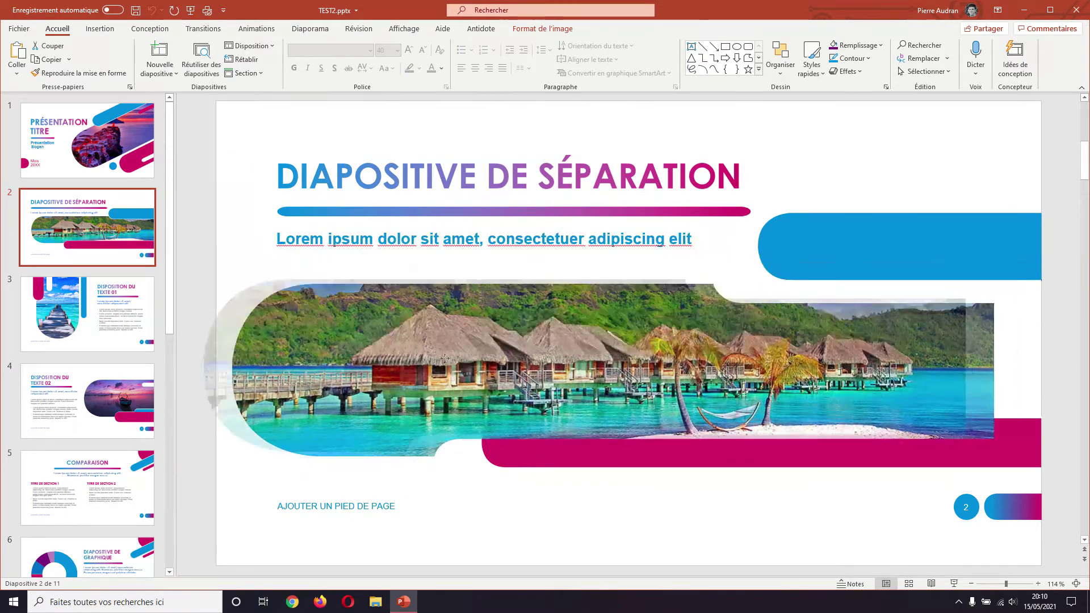
{"action": "left_click_drag", "start_coordinate": [485, 329], "coordinate": [561, 291]}
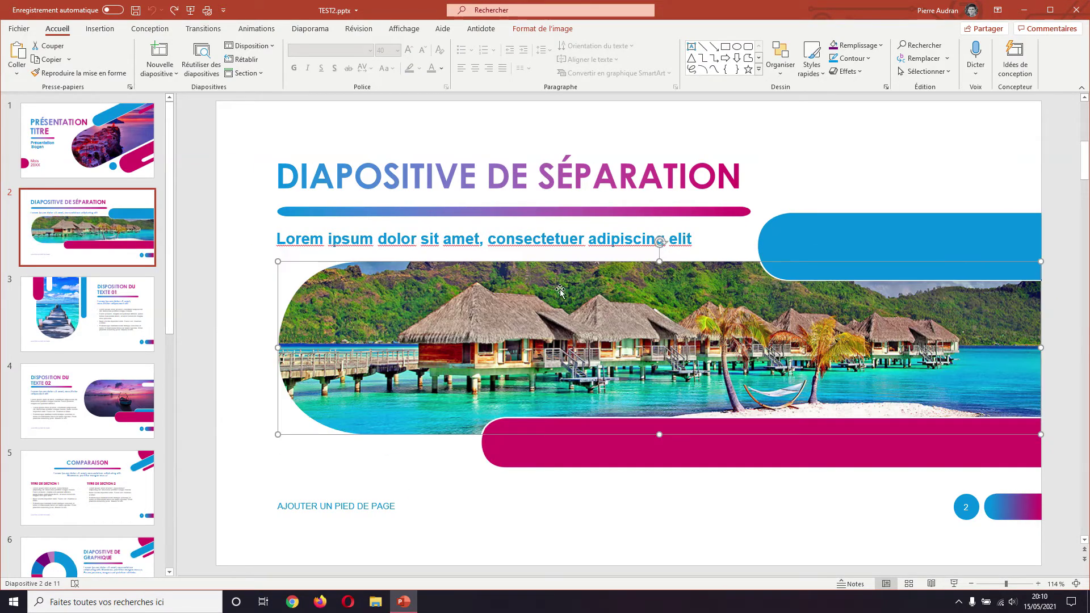
{"action": "left_click", "coordinate": [619, 260]}
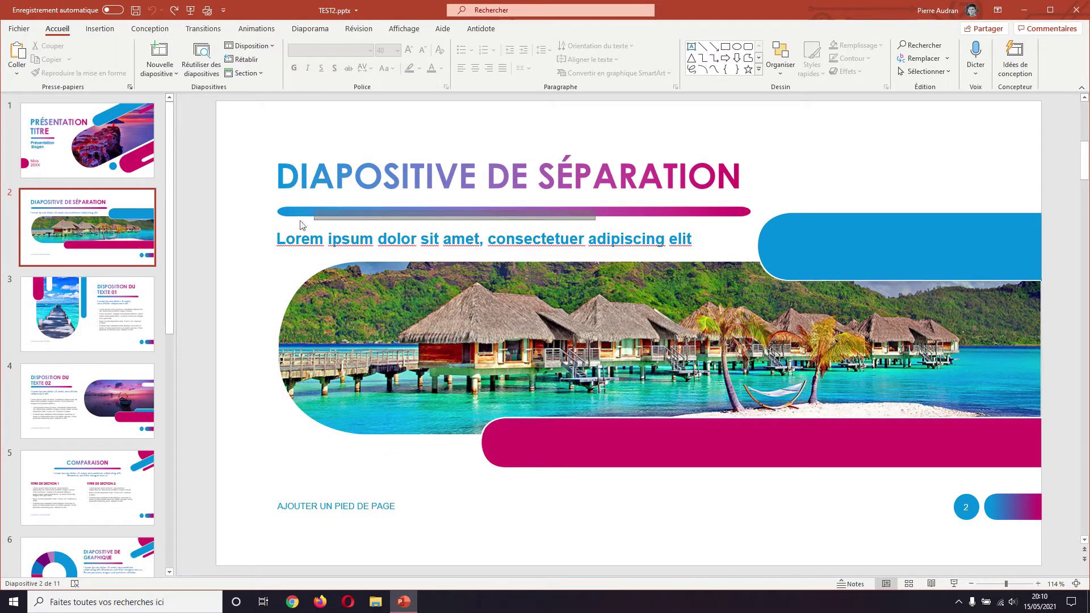
{"action": "left_click_drag", "start_coordinate": [230, 201], "coordinate": [765, 228]}
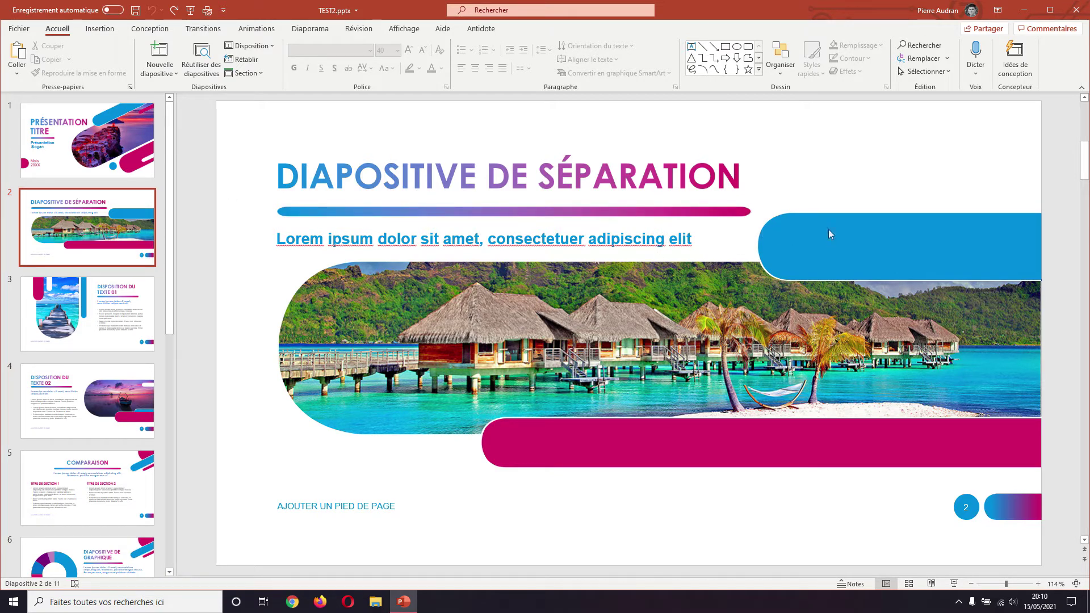
{"action": "left_click_drag", "start_coordinate": [820, 202], "coordinate": [897, 263]}
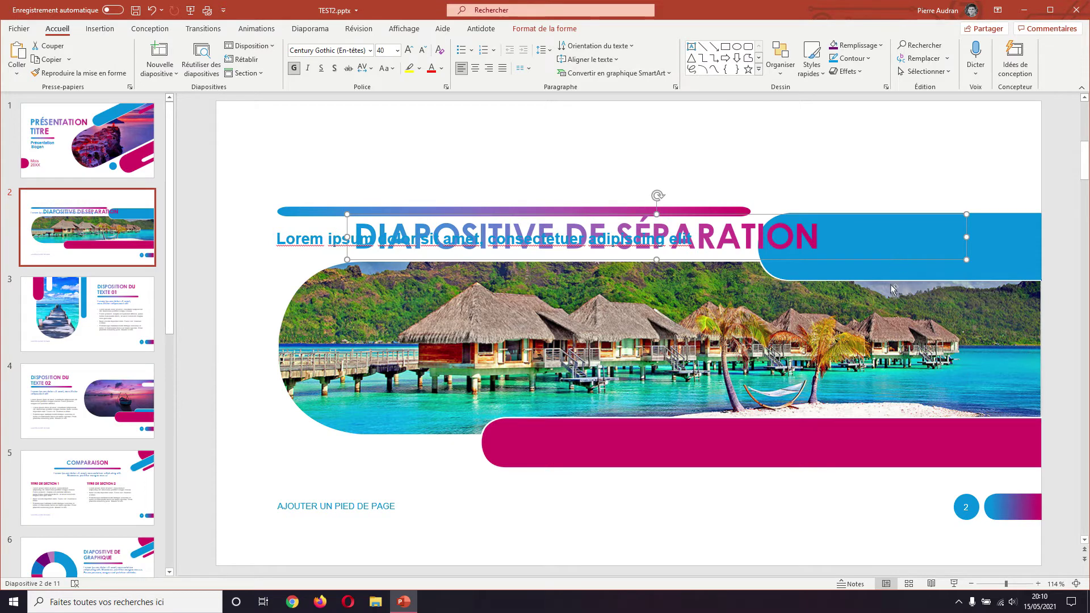
{"action": "key", "text": "ctrl+z"}
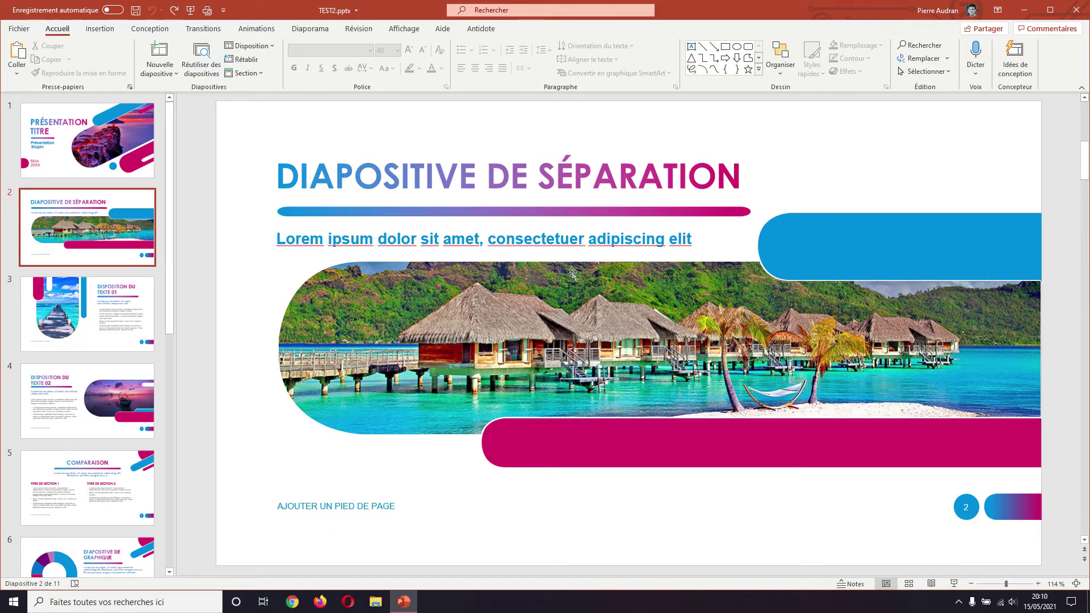
Enter Masque des diapositives view and select the blue rounded bar on the Diapositive de séparation layout.
{"action": "left_click", "coordinate": [394, 35]}
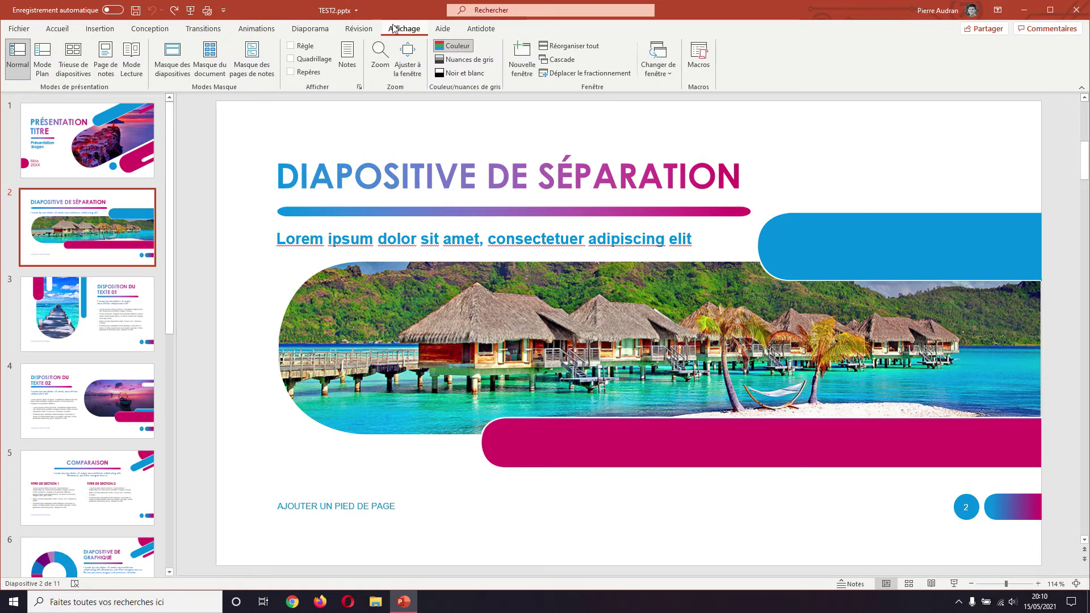
{"action": "left_click", "coordinate": [175, 79]}
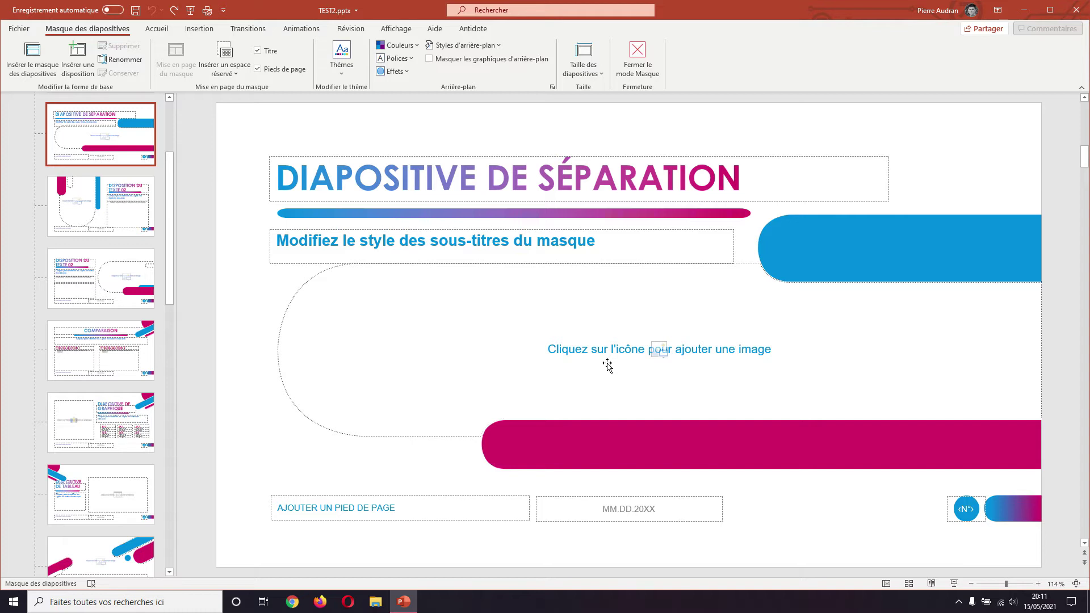
{"action": "left_click", "coordinate": [924, 262]}
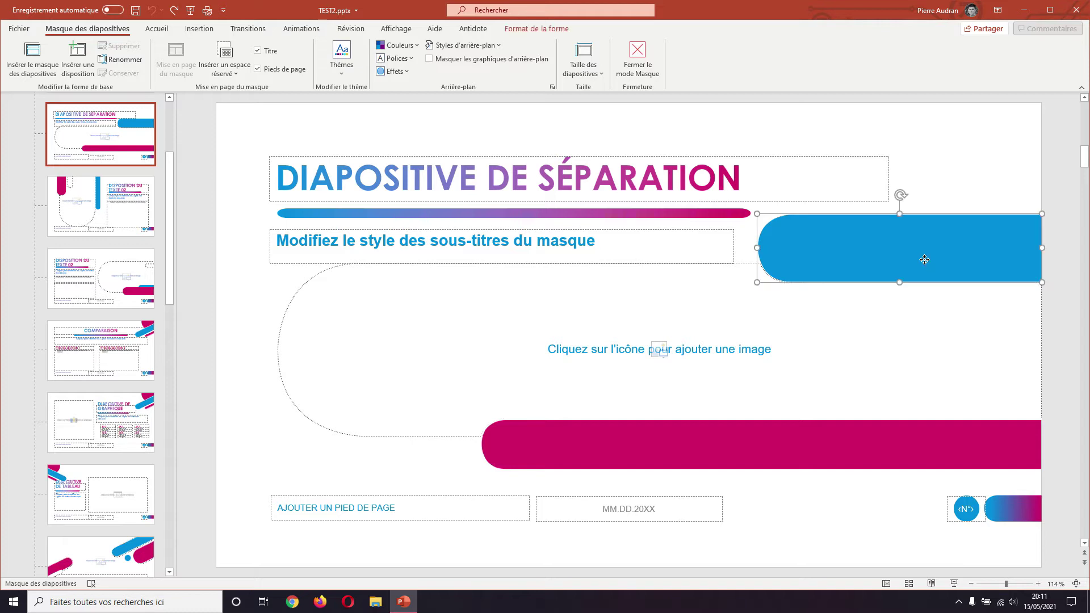
Stretch the blue bar further left, make it thinner, and shorten the gradient line under the title.
{"action": "left_click_drag", "start_coordinate": [758, 248], "coordinate": [507, 248]}
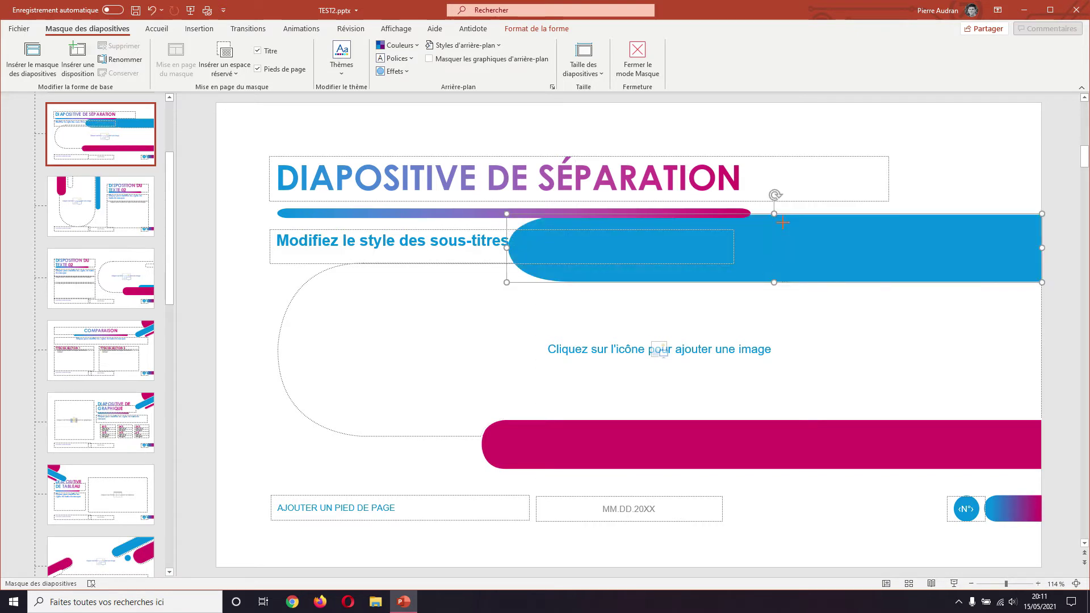
{"action": "left_click_drag", "start_coordinate": [774, 215], "coordinate": [774, 238]}
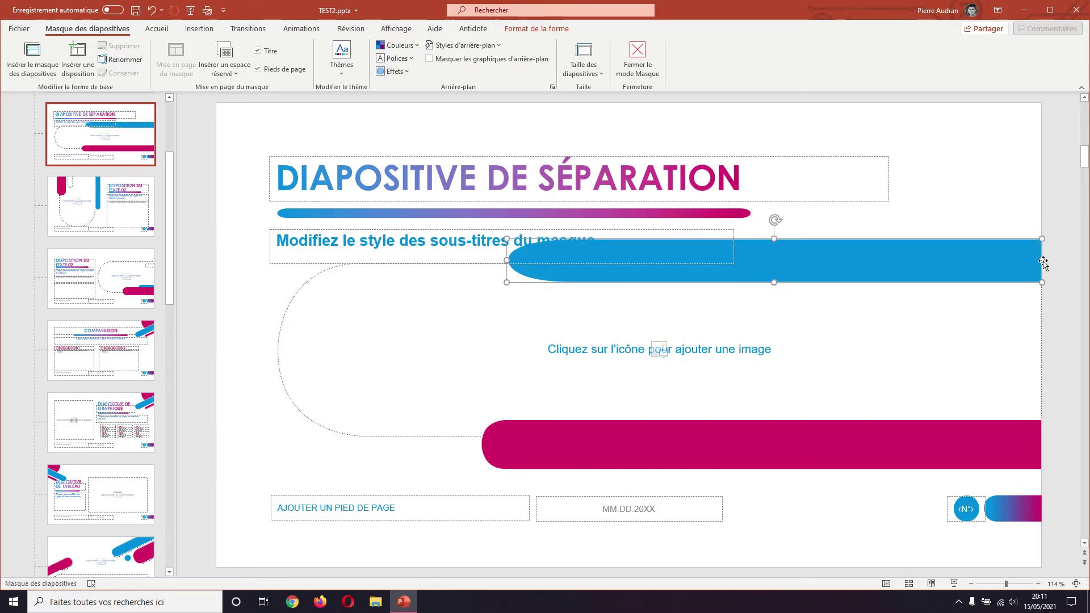
{"action": "left_click", "coordinate": [724, 218]}
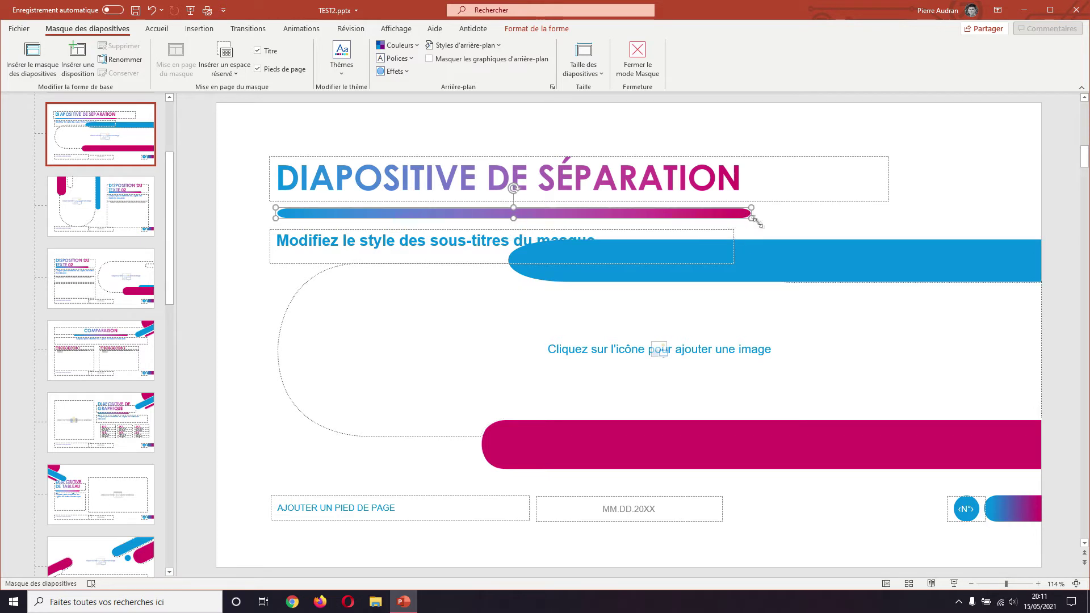
{"action": "left_click_drag", "start_coordinate": [755, 214], "coordinate": [542, 227]}
Shorten the pink bar near the bottom from its left end, then delete it.
{"action": "left_click", "coordinate": [589, 454]}
{"action": "left_click_drag", "start_coordinate": [485, 449], "coordinate": [894, 447]}
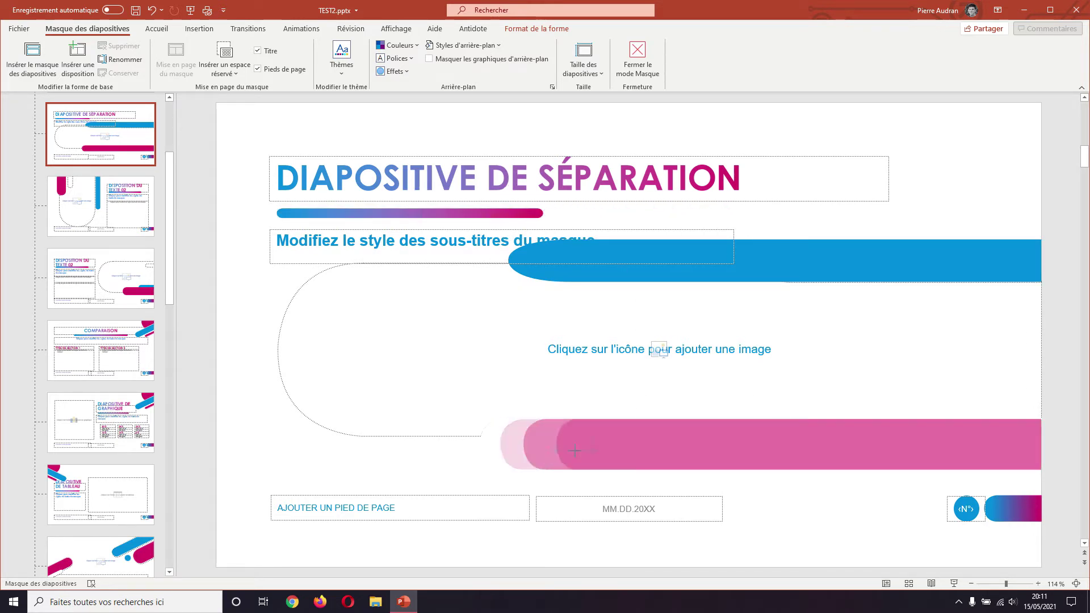
{"action": "left_click", "coordinate": [900, 540]}
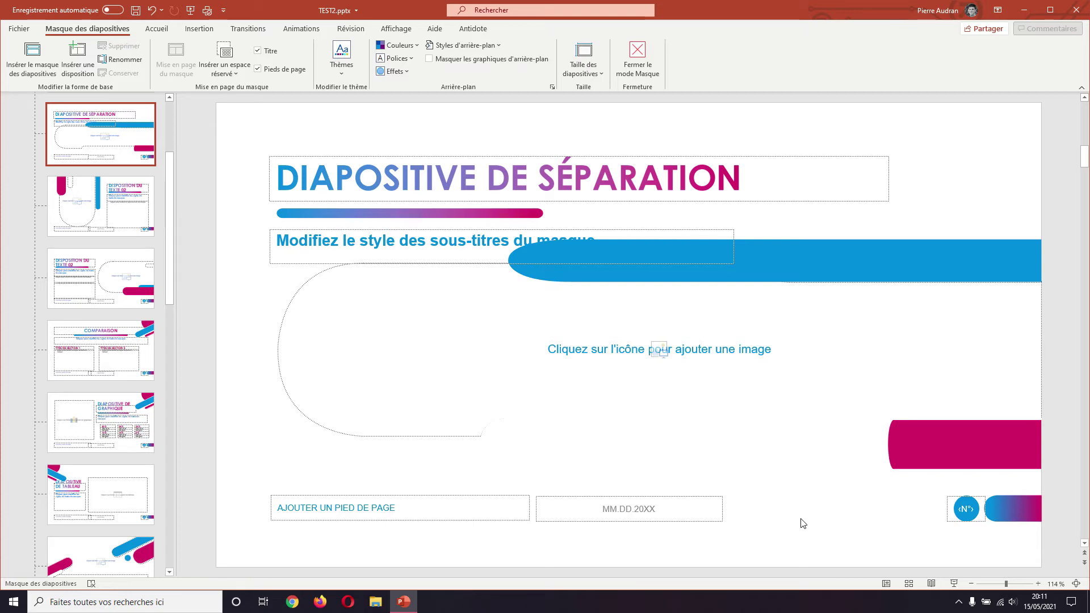
{"action": "left_click", "coordinate": [952, 469]}
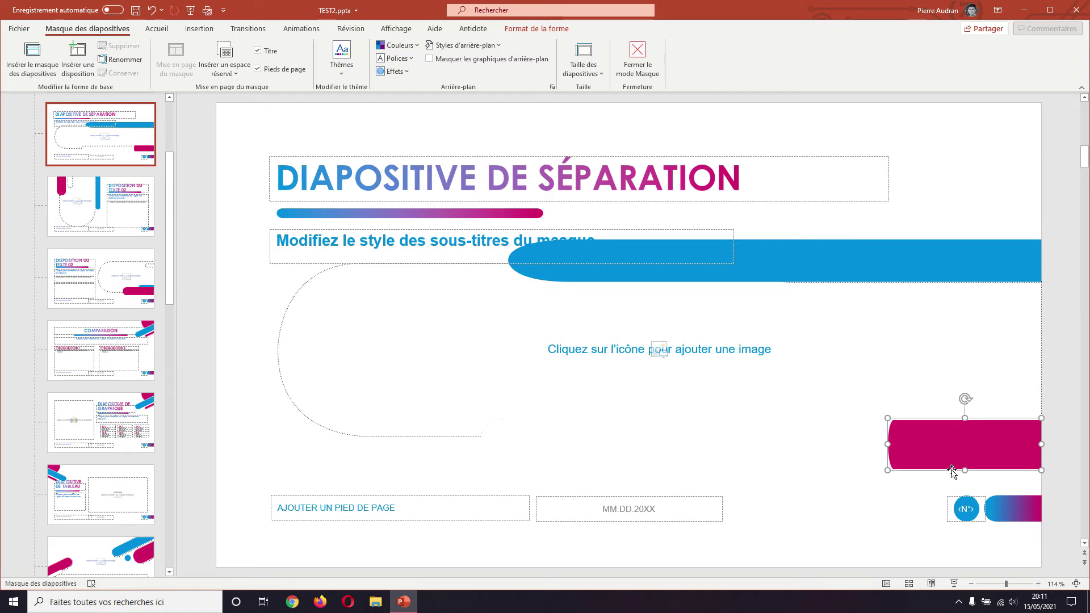
{"action": "key", "text": "Delete"}
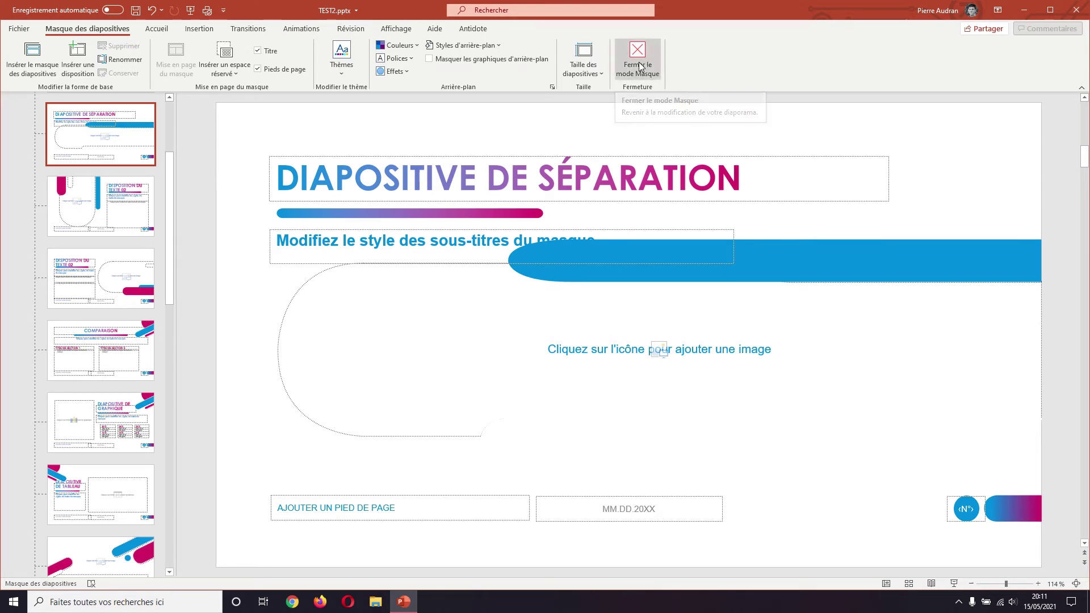
Close master view with Fermer le mode Masque and scroll the slide thumbnails.
{"action": "left_click", "coordinate": [639, 63]}
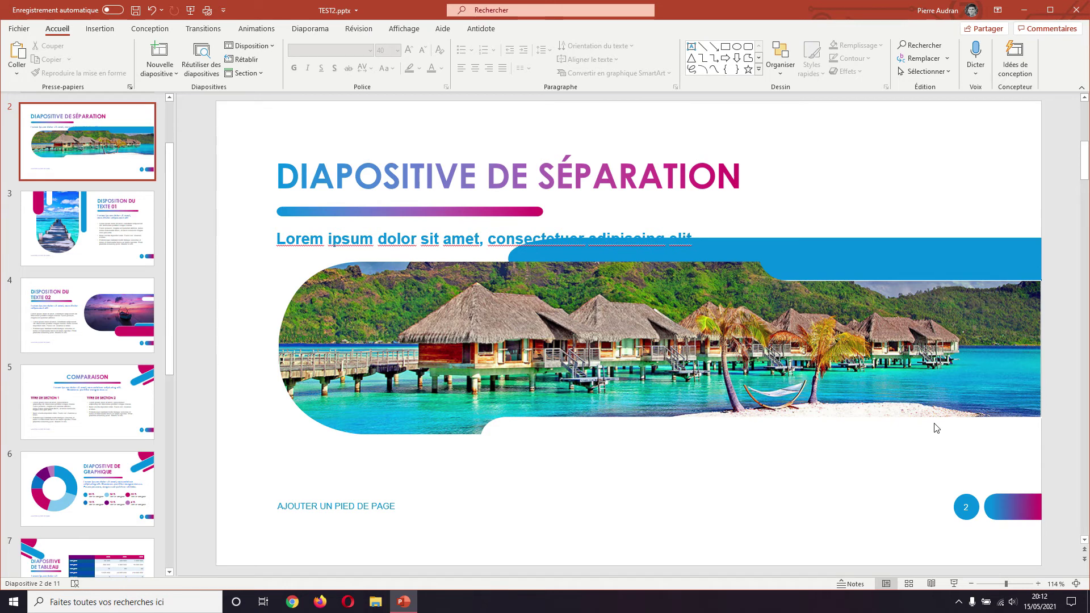
{"action": "scroll", "coordinate": [82, 383], "scroll_direction": "down", "scroll_amount": 5}
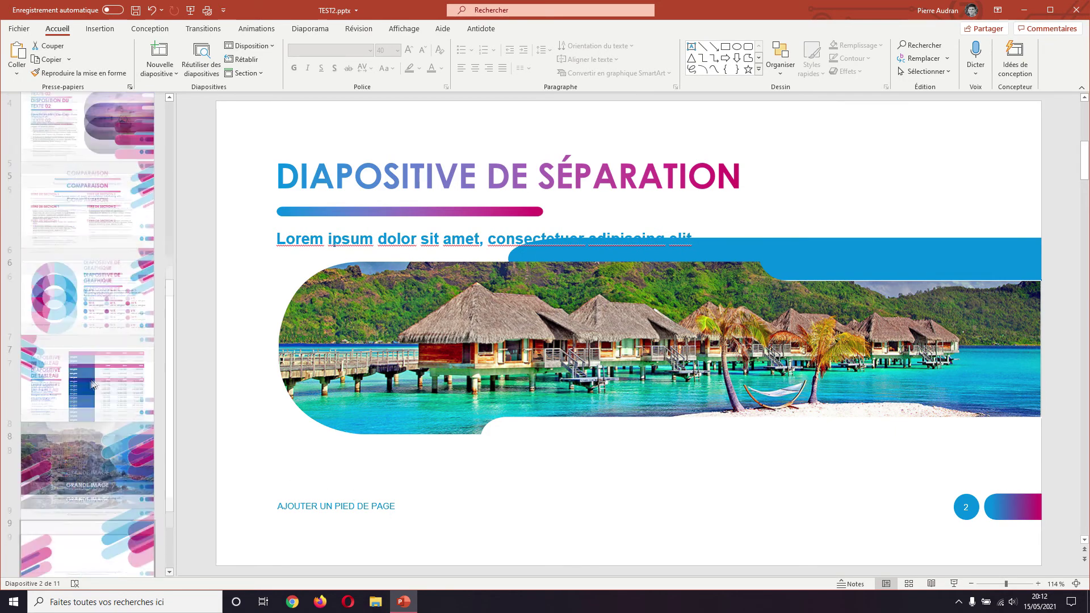
View slide 4, nudge its sunset photo and undo the move, then minimize PowerPoint to the desktop.
{"action": "scroll", "coordinate": [93, 384], "scroll_direction": "up", "scroll_amount": 5}
{"action": "left_click", "coordinate": [91, 363]}
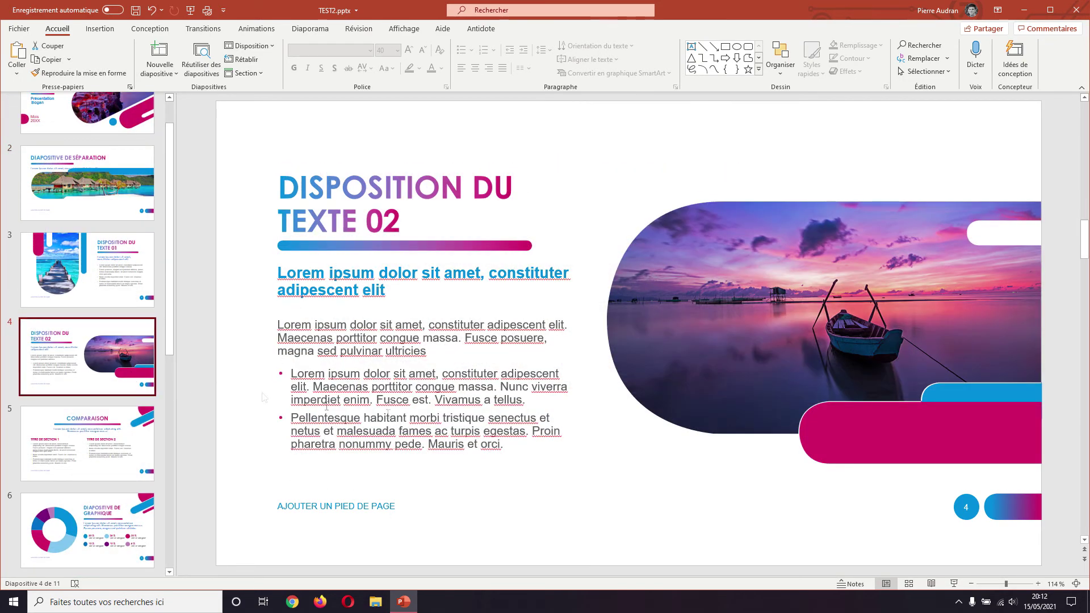
{"action": "mouse_move", "coordinate": [990, 389]}
{"action": "left_mouse_down"}
{"action": "mouse_move", "coordinate": [979, 396]}
{"action": "mouse_move", "coordinate": [931, 379]}
{"action": "left_mouse_up"}
{"action": "key", "text": "ctrl+z"}
{"action": "left_click", "coordinate": [964, 452]}
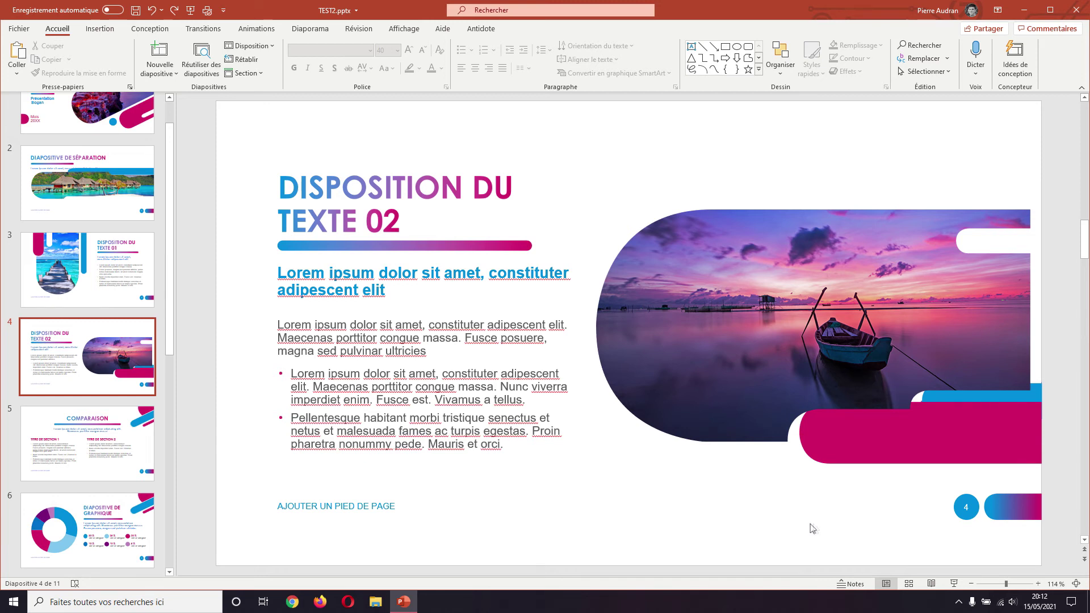
{"action": "left_click", "coordinate": [1087, 602]}
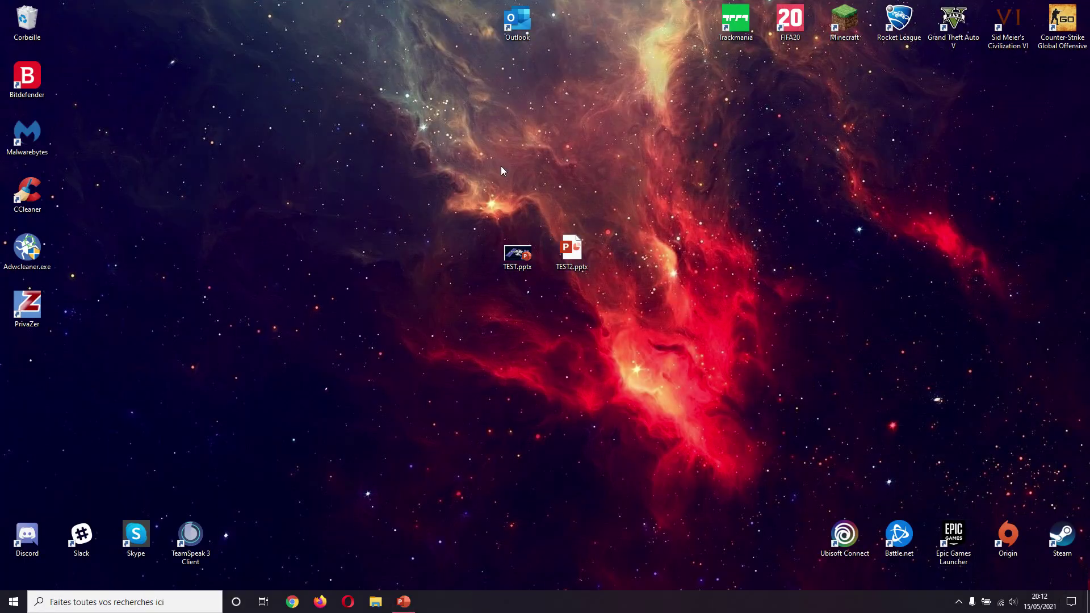